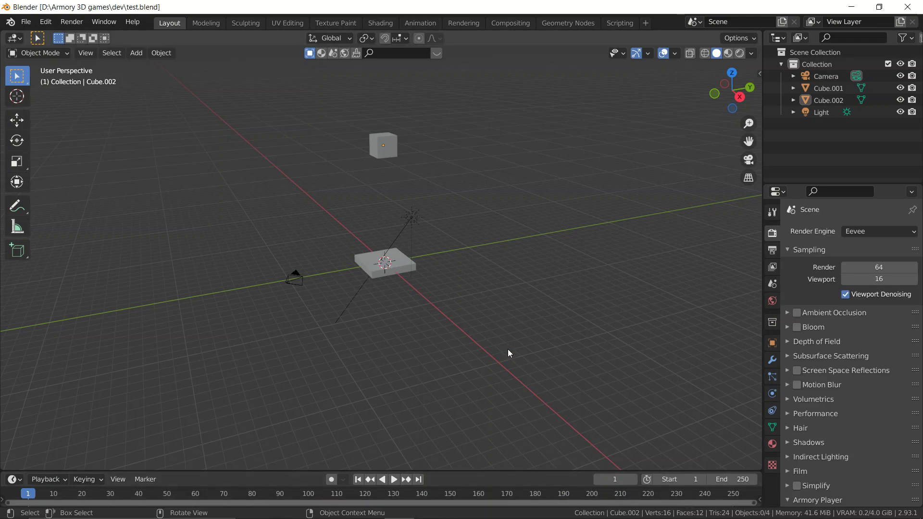
{"action": "scroll", "coordinate": [509, 339], "scroll_direction": "up", "scroll_amount": 5}
{"action": "scroll", "coordinate": [509, 330], "scroll_direction": "down", "scroll_amount": 3}
{"action": "middle_click_drag", "start_coordinate": [508, 298], "coordinate": [551, 342]}
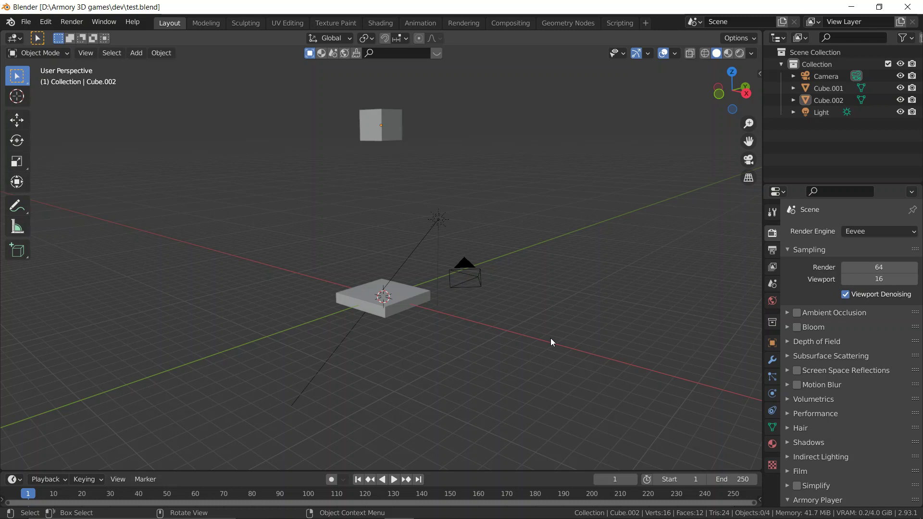
{"action": "middle_click_drag", "start_coordinate": [490, 340], "coordinate": [493, 315]}
{"action": "scroll", "coordinate": [495, 319], "scroll_direction": "down", "scroll_amount": 2}
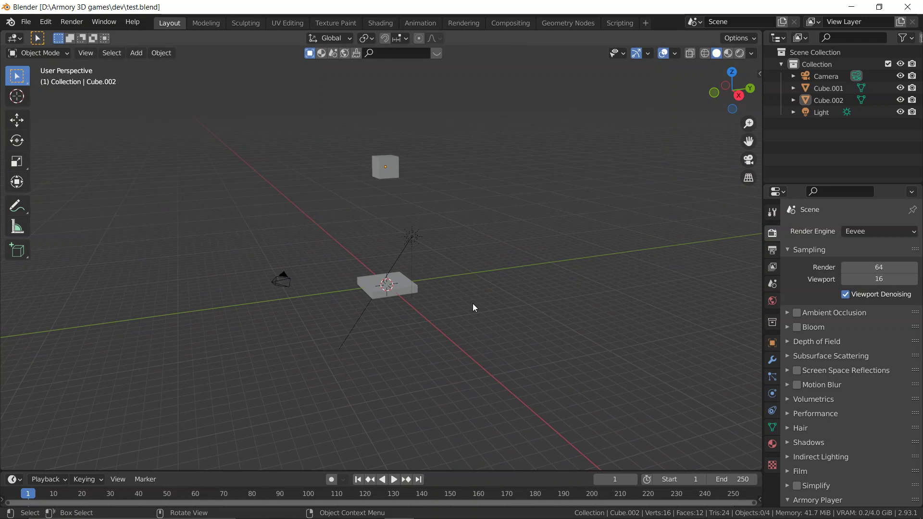
Add rigid body physics to the flat slab at the origin and set its type to Passive.
{"action": "left_click", "coordinate": [405, 288]}
{"action": "scroll", "coordinate": [403, 290], "scroll_direction": "up", "scroll_amount": 2}
{"action": "middle_click_drag", "start_coordinate": [402, 291], "coordinate": [442, 306]}
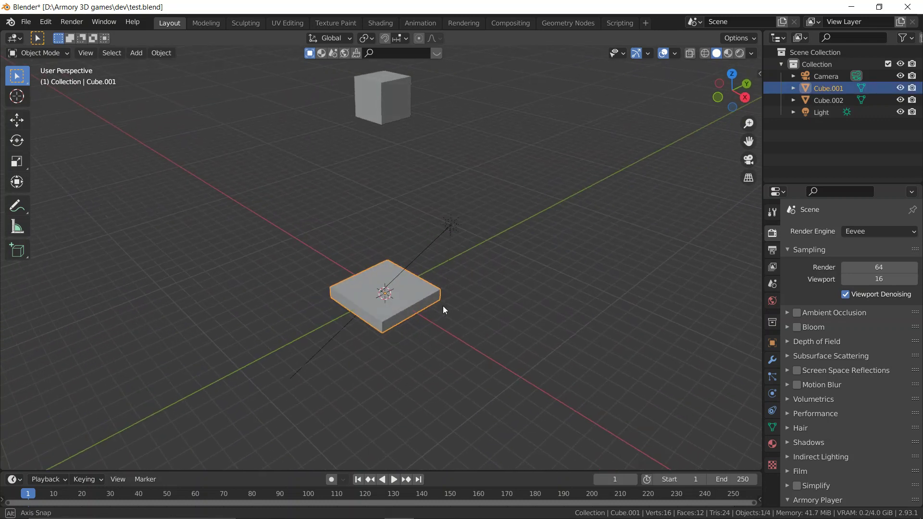
{"action": "scroll", "coordinate": [462, 293], "scroll_direction": "down", "scroll_amount": 3}
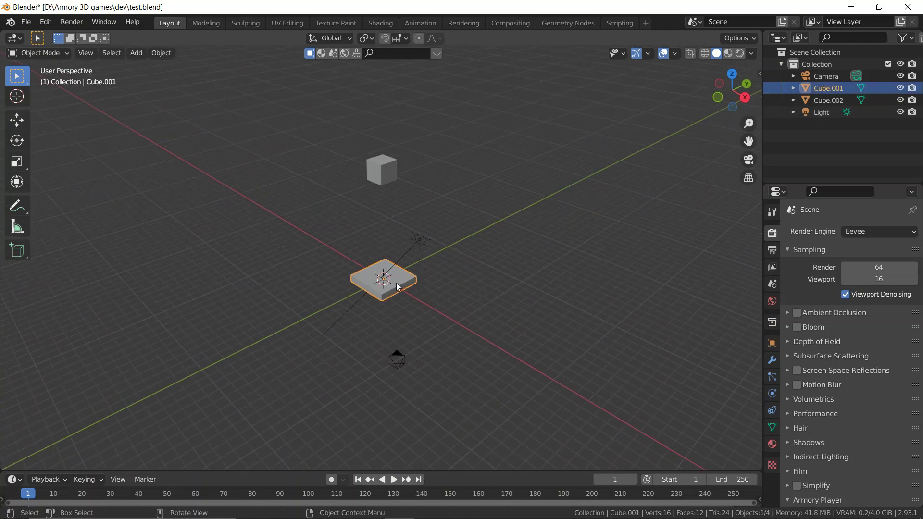
{"action": "left_click", "coordinate": [773, 393]}
{"action": "left_click", "coordinate": [844, 309]}
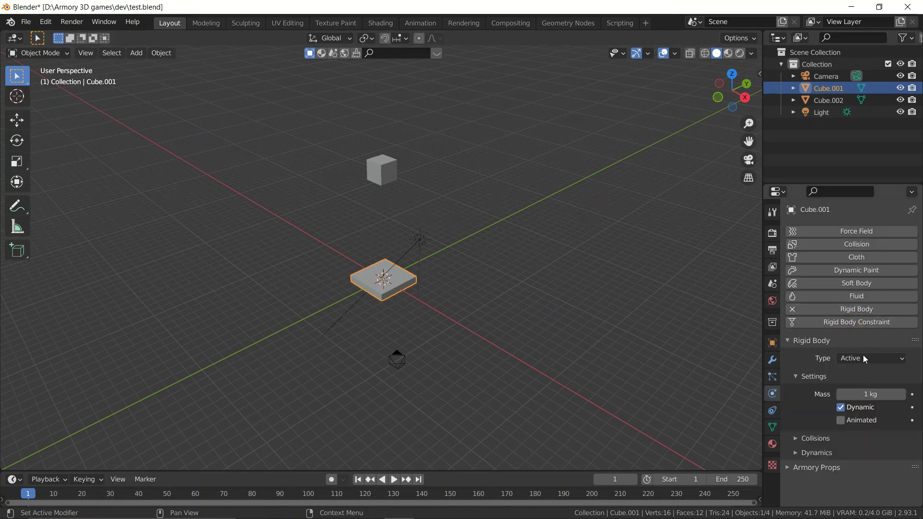
{"action": "left_click", "coordinate": [865, 358]}
{"action": "left_click", "coordinate": [860, 384]}
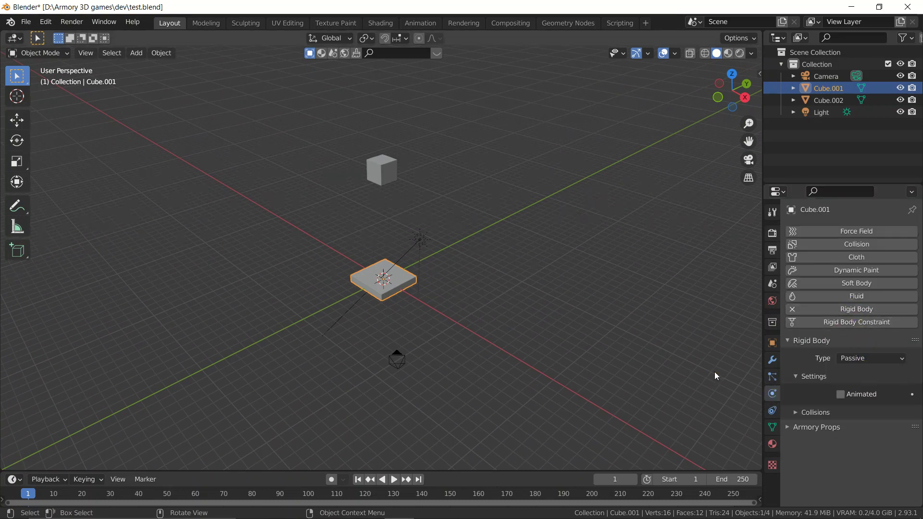
Set the slab's rigid body collision shape to Box.
{"action": "left_click", "coordinate": [811, 413]}
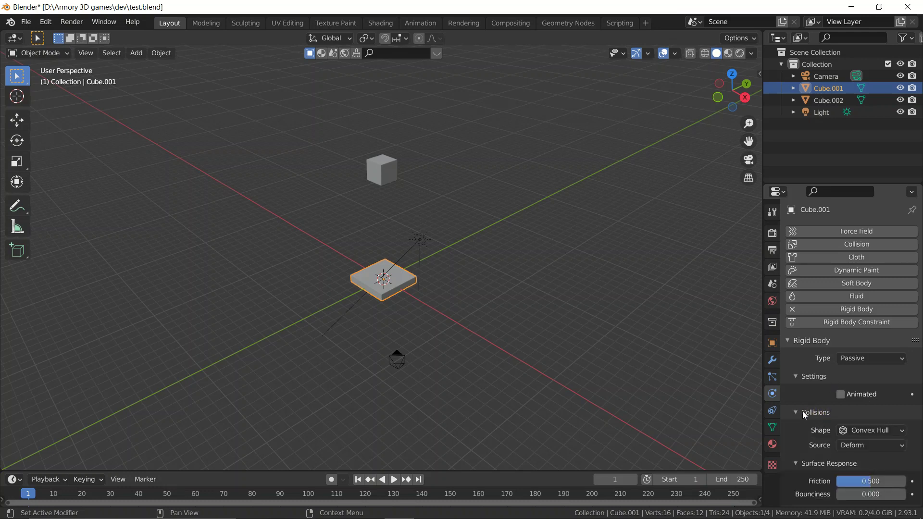
{"action": "scroll", "coordinate": [846, 406], "scroll_direction": "down", "scroll_amount": 2}
{"action": "left_click", "coordinate": [859, 391]}
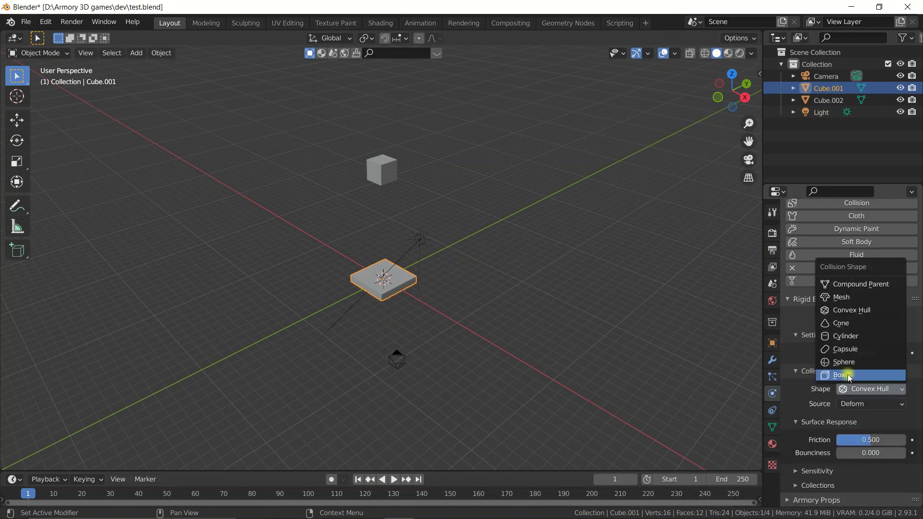
{"action": "left_click", "coordinate": [846, 374]}
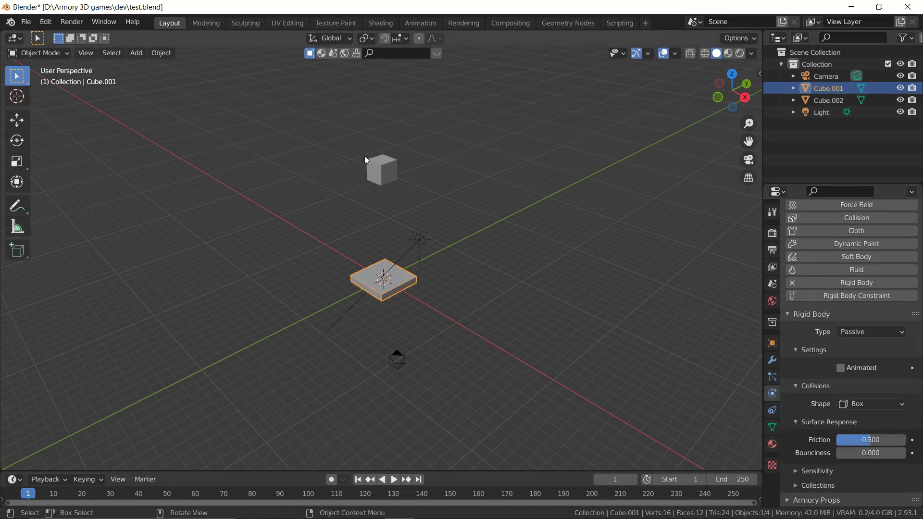
Make the cube above the slab an active rigid body with a Box collision shape.
{"action": "left_click", "coordinate": [384, 171]}
{"action": "left_click", "coordinate": [803, 308]}
{"action": "scroll", "coordinate": [868, 354], "scroll_direction": "down", "scroll_amount": 1}
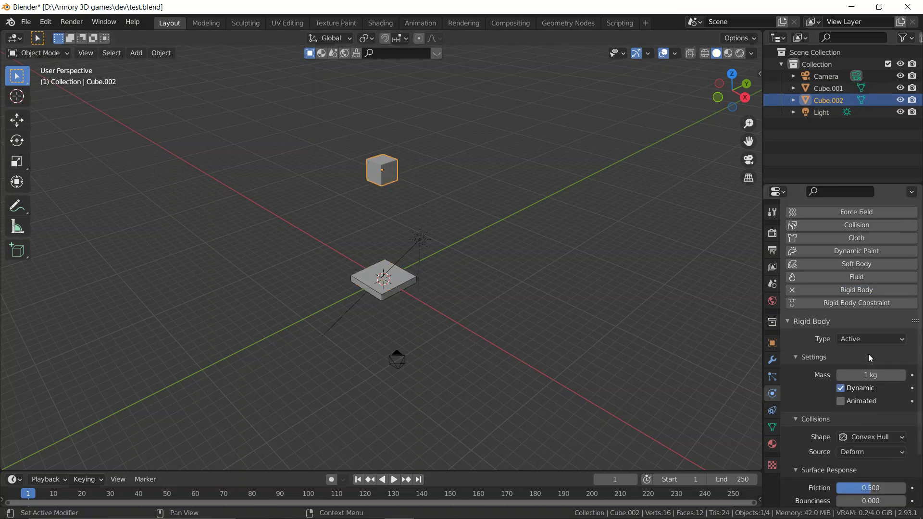
{"action": "left_click", "coordinate": [855, 437]}
{"action": "left_click", "coordinate": [848, 423]}
{"action": "scroll", "coordinate": [841, 408], "scroll_direction": "down", "scroll_amount": 2}
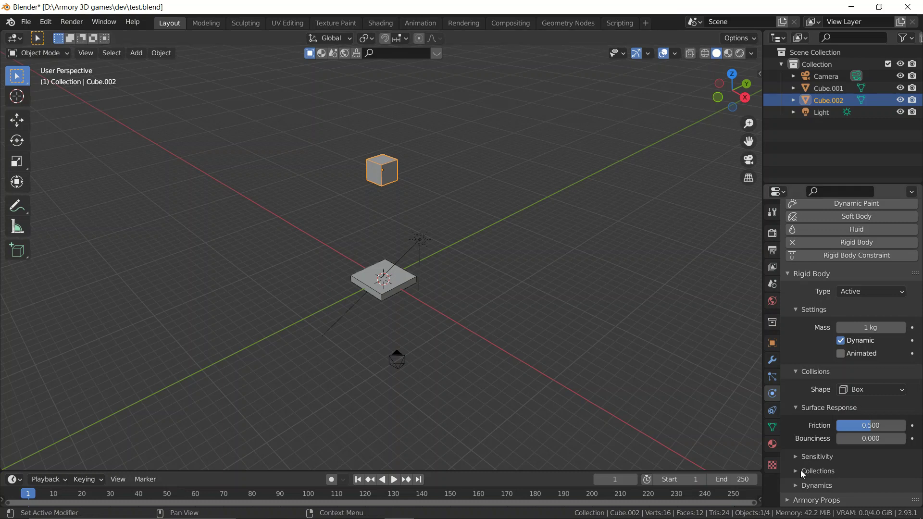
Assign the cube's rigid body to the second collision collection only and compare it with the slab's collection.
{"action": "left_click", "coordinate": [814, 472]}
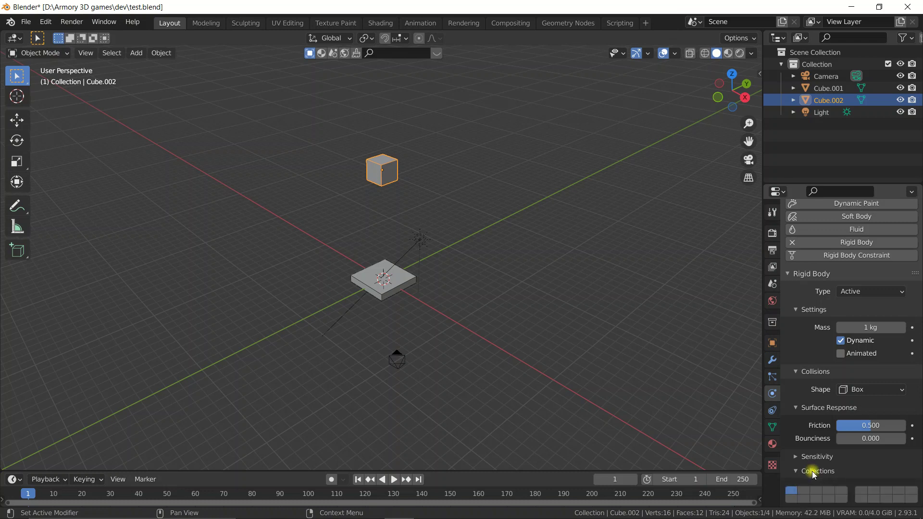
{"action": "scroll", "coordinate": [809, 434], "scroll_direction": "down", "scroll_amount": 2}
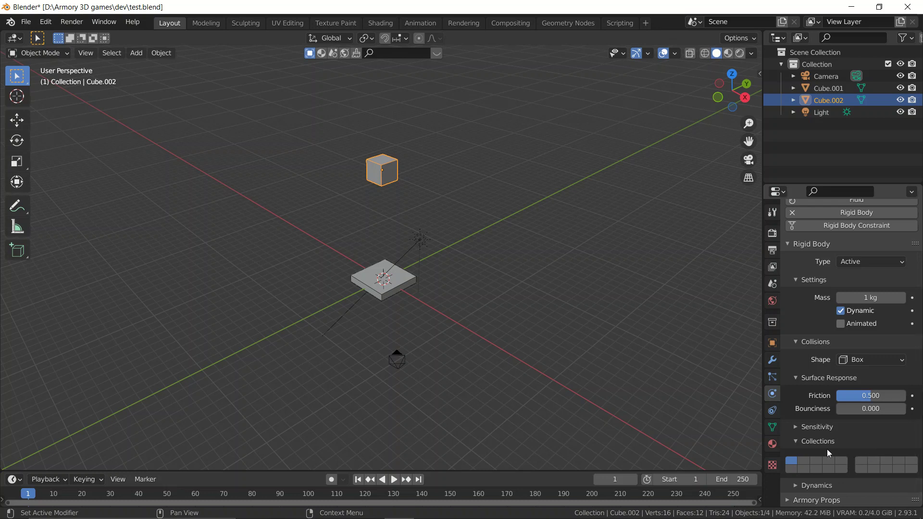
{"action": "left_click", "coordinate": [801, 460]}
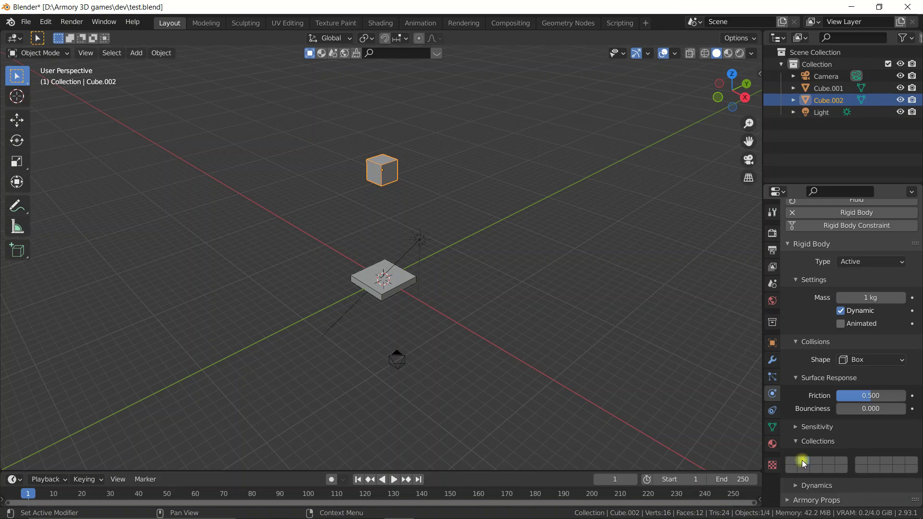
{"action": "left_click", "coordinate": [407, 286]}
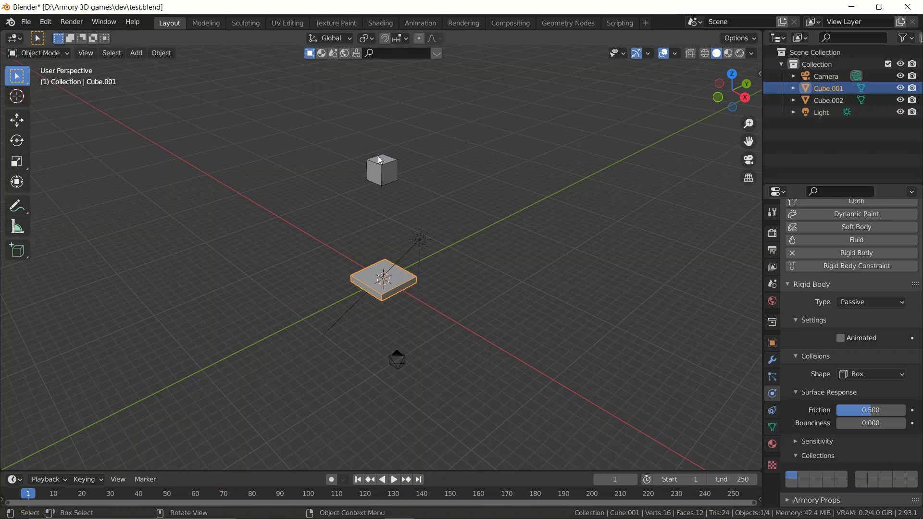
{"action": "left_click", "coordinate": [383, 170]}
{"action": "scroll", "coordinate": [838, 475], "scroll_direction": "down", "scroll_amount": 1}
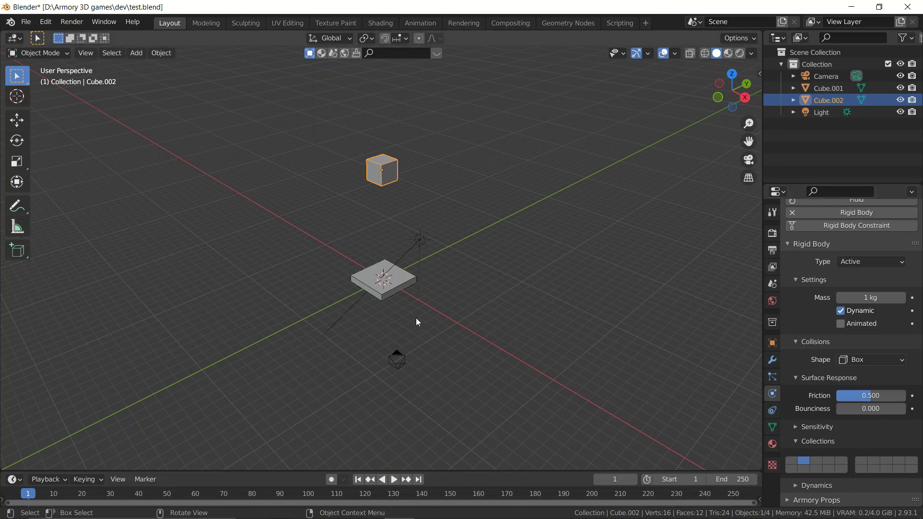
Set the slab's Armory collections filter mask to the second collection only.
{"action": "left_click", "coordinate": [383, 291]}
{"action": "left_click", "coordinate": [817, 500]}
{"action": "scroll", "coordinate": [816, 489], "scroll_direction": "down", "scroll_amount": 5}
{"action": "scroll", "coordinate": [814, 484], "scroll_direction": "down", "scroll_amount": 5}
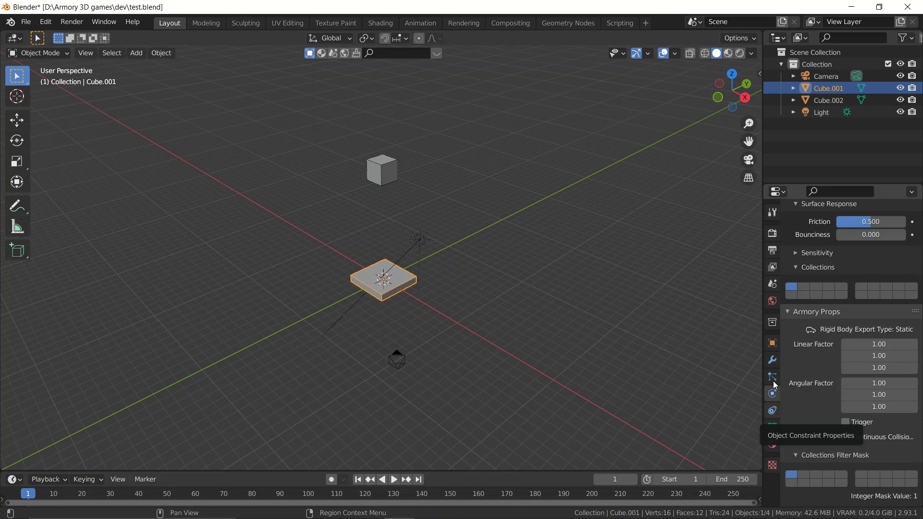
{"action": "left_click_drag", "start_coordinate": [805, 475], "coordinate": [830, 476]}
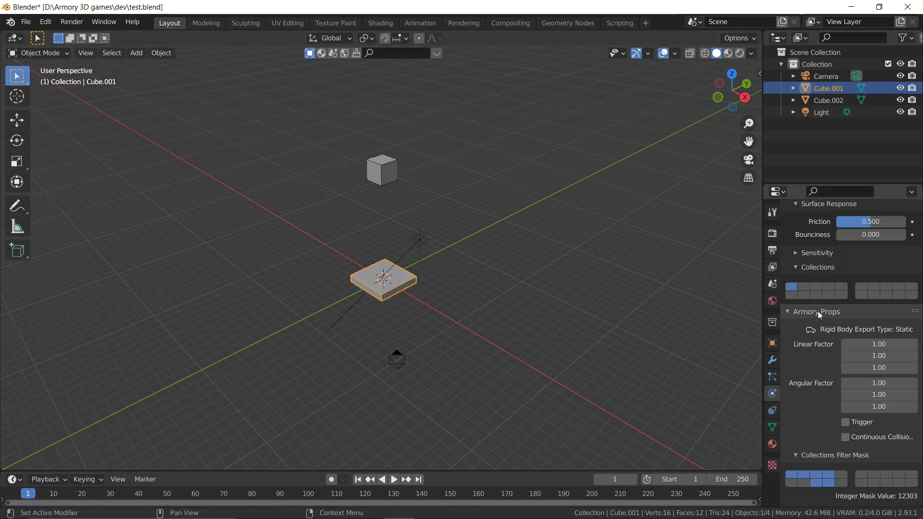
{"action": "left_click_drag", "start_coordinate": [829, 483], "coordinate": [808, 473]}
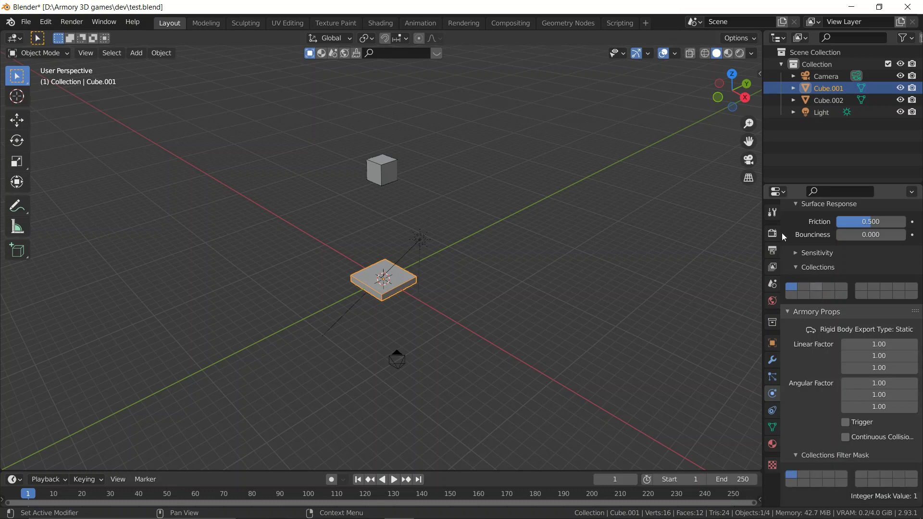
{"action": "scroll", "coordinate": [817, 336], "scroll_direction": "up", "scroll_amount": 5}
{"action": "scroll", "coordinate": [826, 397], "scroll_direction": "down", "scroll_amount": 5}
{"action": "left_click", "coordinate": [802, 474]}
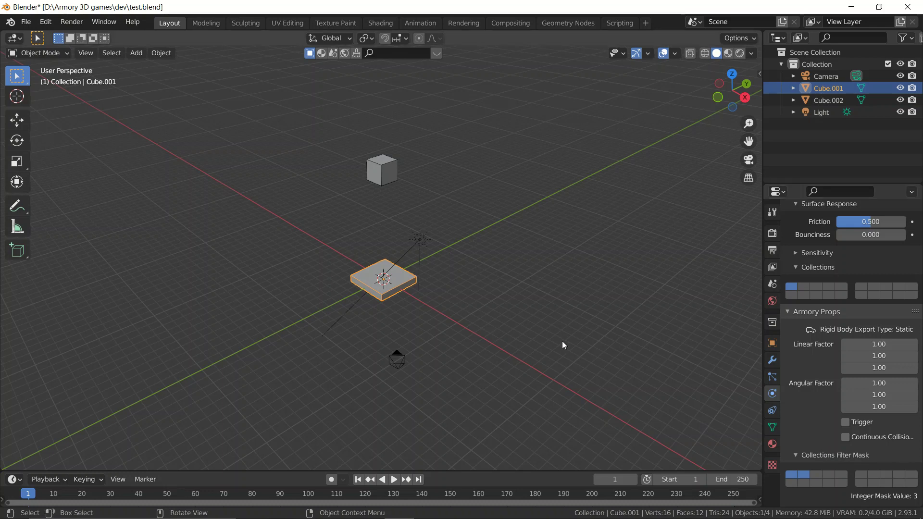
{"action": "left_click", "coordinate": [794, 474]}
Duplicate the slab and move the copy straight down along Z to just beneath the original.
{"action": "key", "text": "shift+d"}
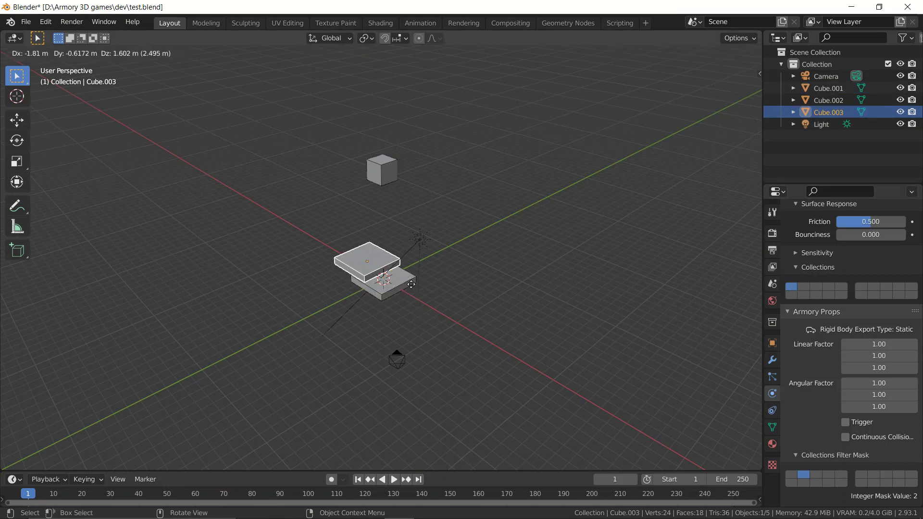
{"action": "right_click", "coordinate": [423, 240]}
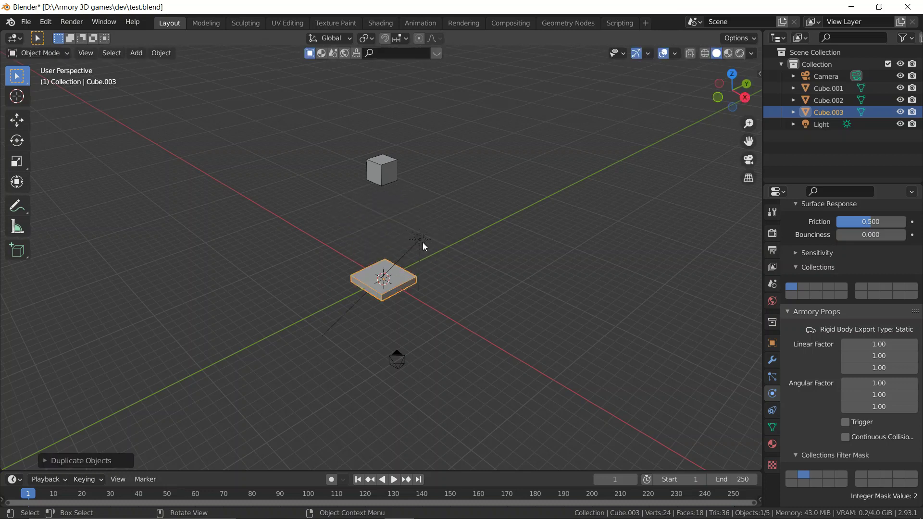
{"action": "key", "text": "g"}
{"action": "key", "text": "z"}
{"action": "left_click", "coordinate": [428, 271]}
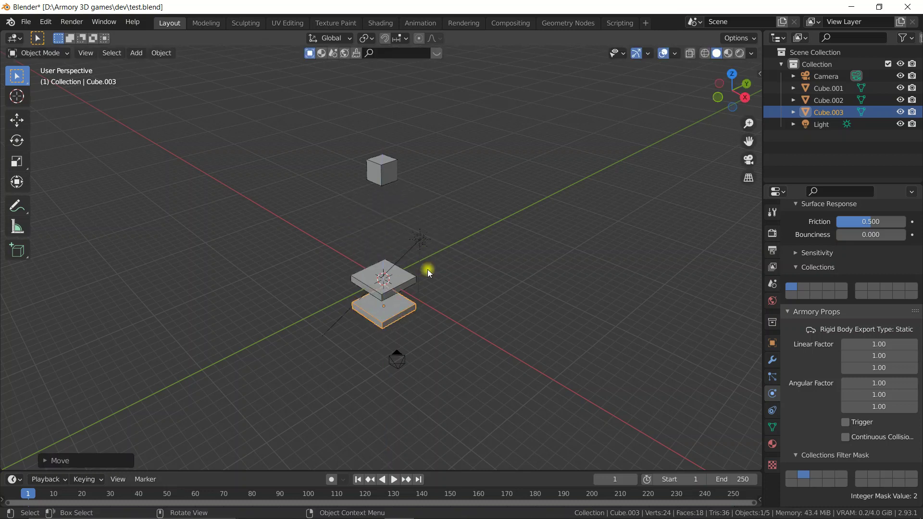
Assign the lower slab to the second collision collection and add the first collection to its filter mask.
{"action": "middle_click_drag", "start_coordinate": [429, 311], "coordinate": [444, 312]}
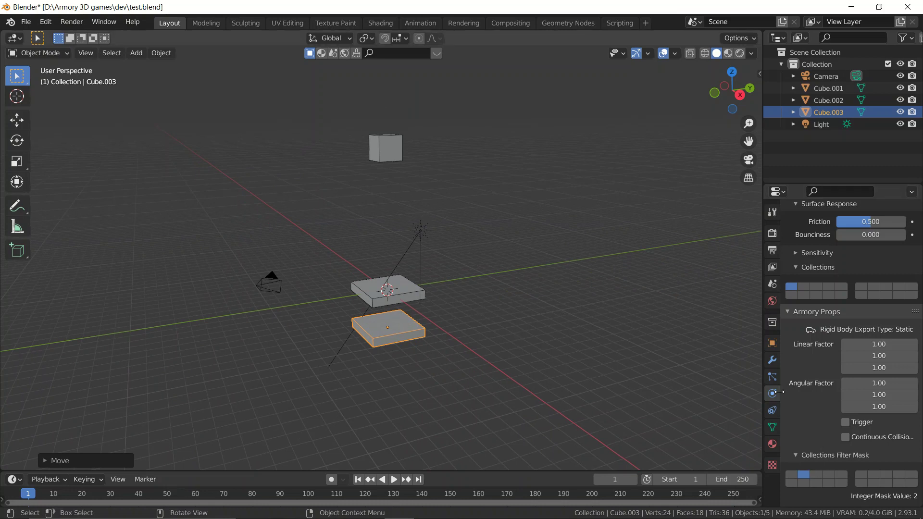
{"action": "left_click", "coordinate": [803, 287]}
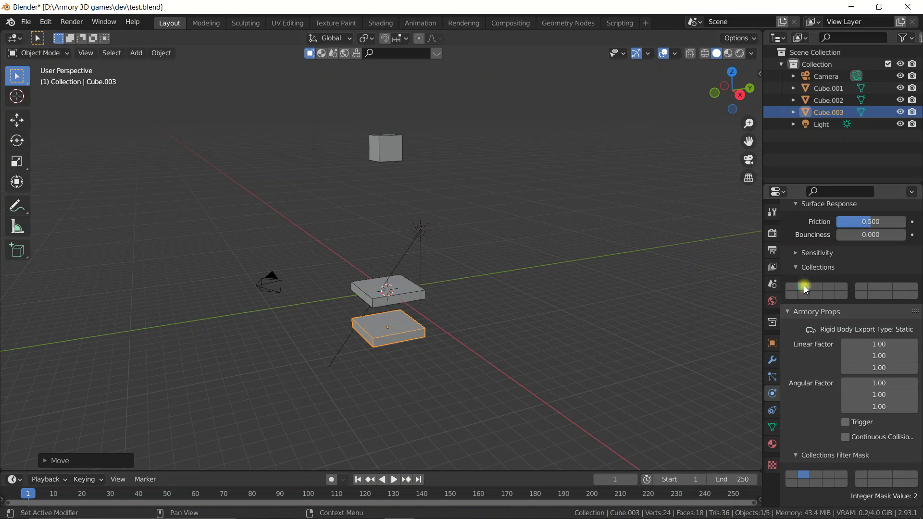
{"action": "left_click", "coordinate": [792, 473]}
Add the second collection to the cube's collections filter mask and check the upper slab's mask.
{"action": "left_click", "coordinate": [391, 146]}
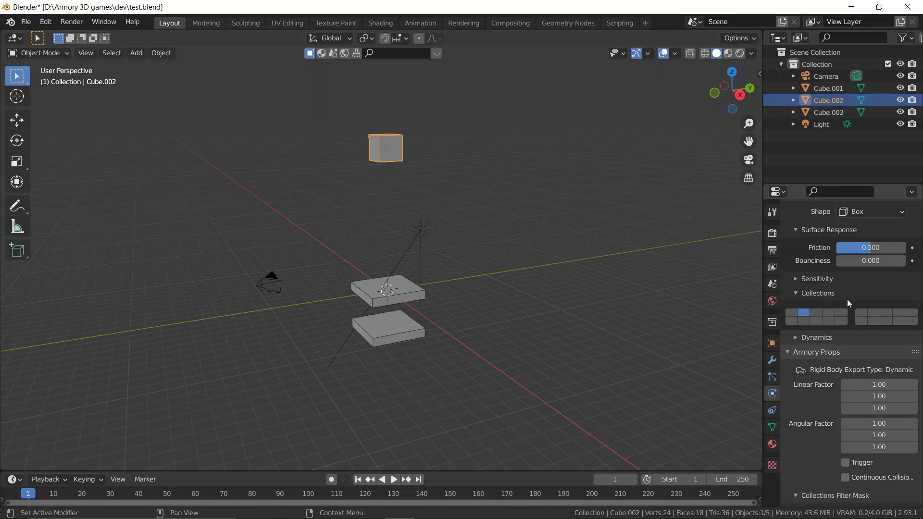
{"action": "scroll", "coordinate": [814, 334], "scroll_direction": "down", "scroll_amount": 2}
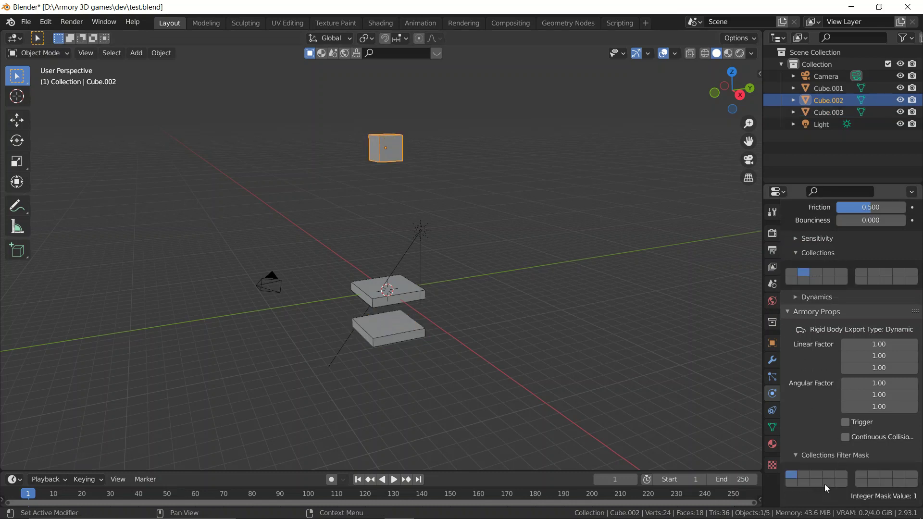
{"action": "left_click", "coordinate": [800, 472]}
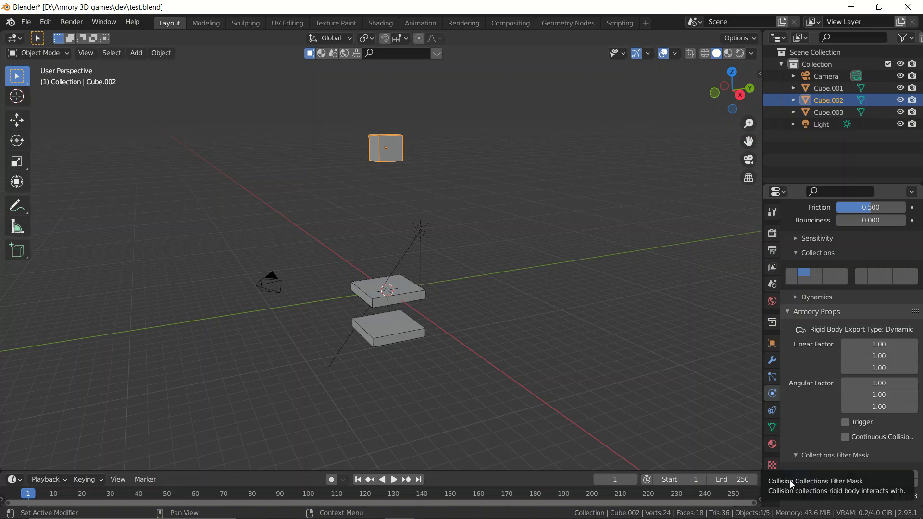
{"action": "left_click", "coordinate": [393, 291]}
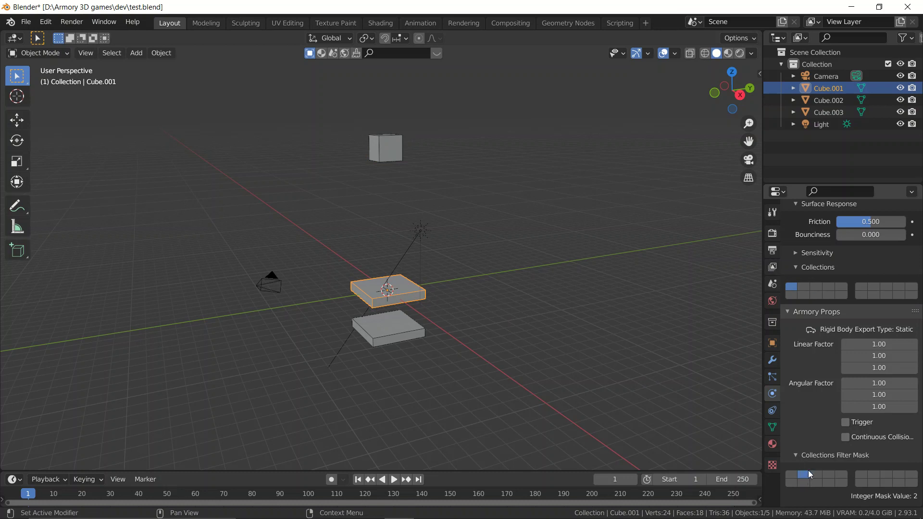
Play the scene in the Armory Player to test the cube's collision, and close the player window.
{"action": "left_click", "coordinate": [772, 233]}
{"action": "left_click", "coordinate": [822, 338]}
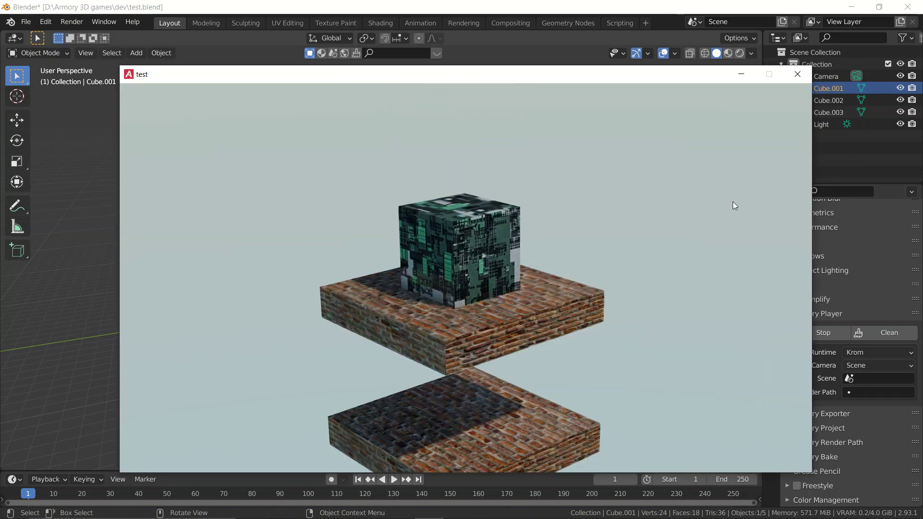
{"action": "left_click", "coordinate": [795, 75]}
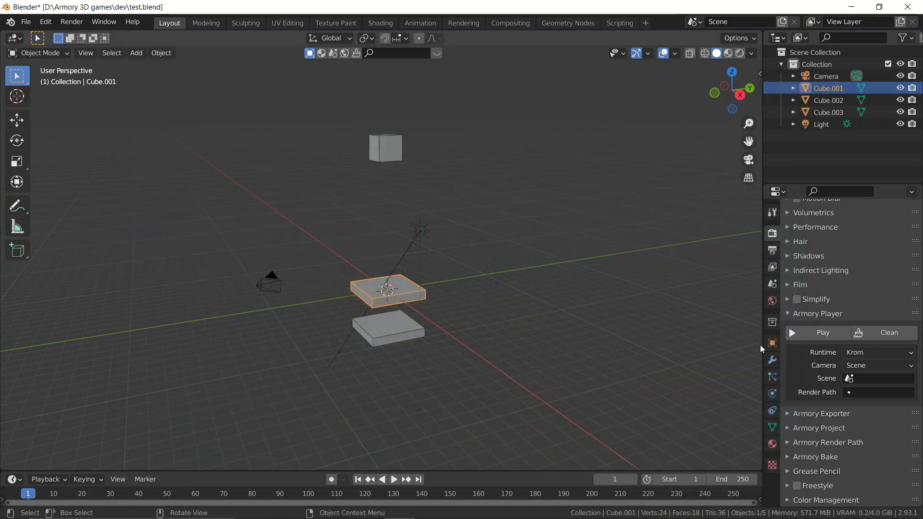
Review the rigid body collections and filter masks of the cube and the lower slab.
{"action": "left_click", "coordinate": [389, 166]}
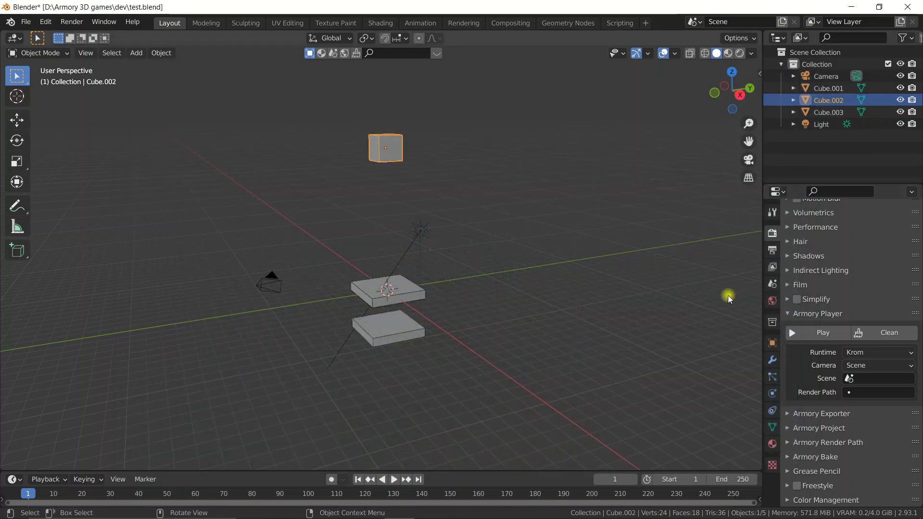
{"action": "left_click", "coordinate": [771, 393]}
{"action": "scroll", "coordinate": [834, 382], "scroll_direction": "down", "scroll_amount": 5}
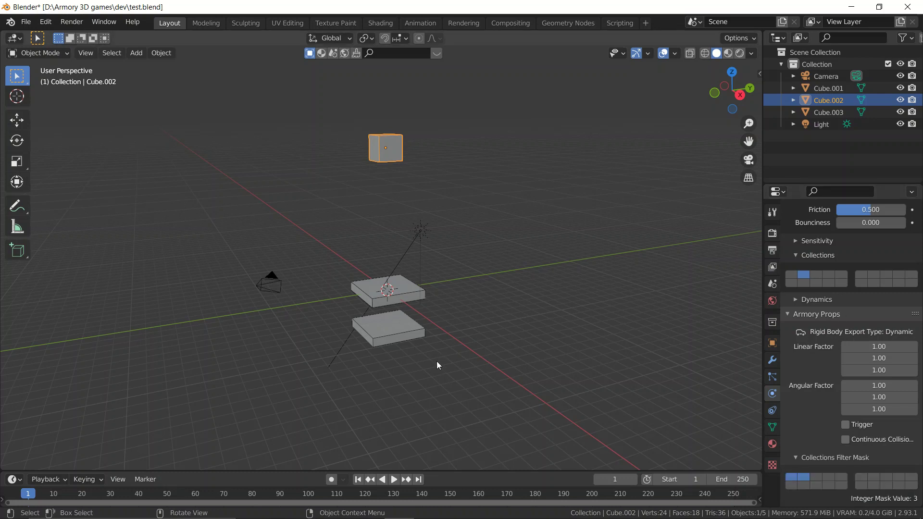
{"action": "left_click", "coordinate": [400, 323]}
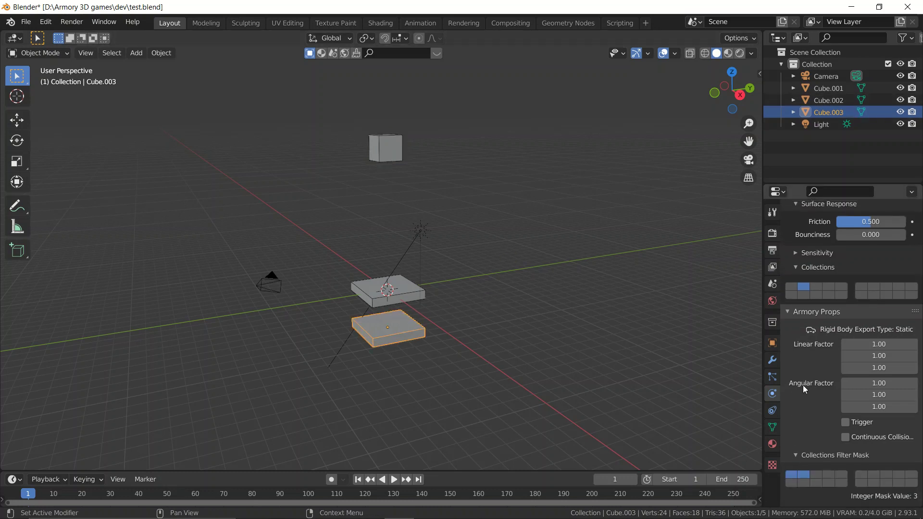
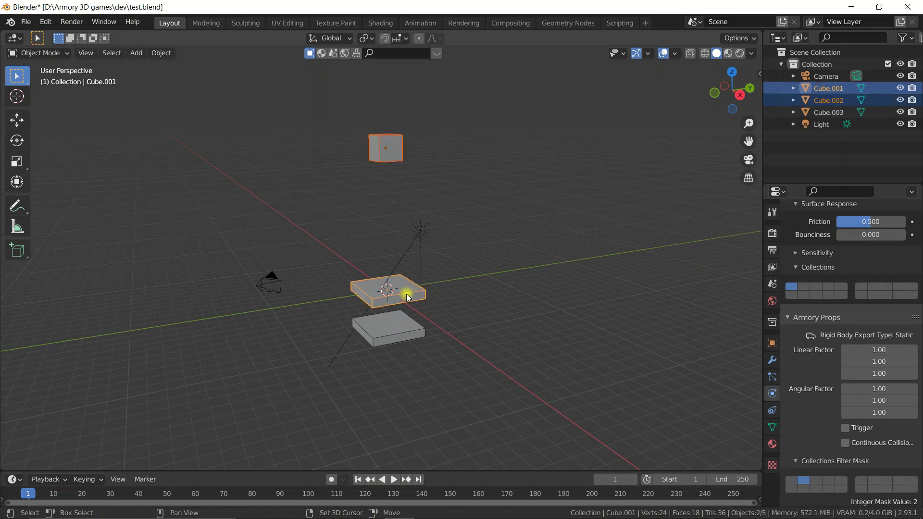
{"action": "key", "text": "g"}
{"action": "right_click", "coordinate": [459, 261]}
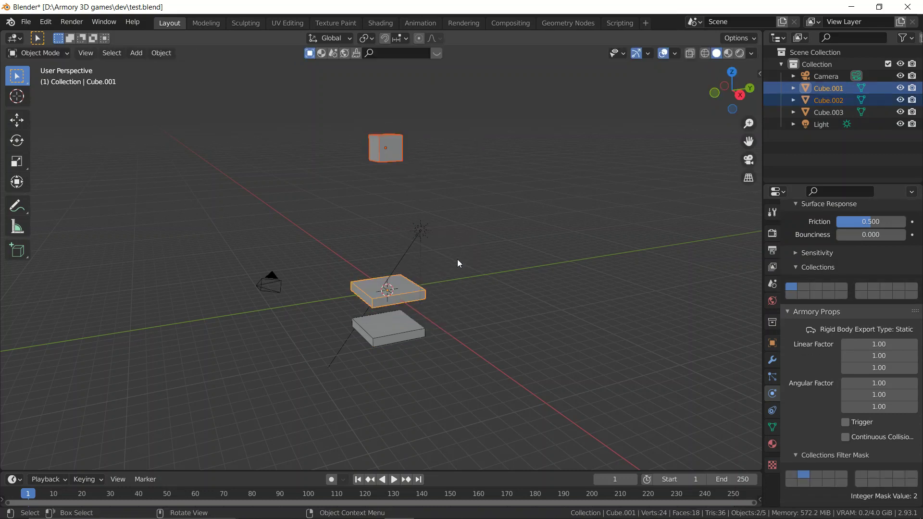
{"action": "left_click", "coordinate": [398, 144]}
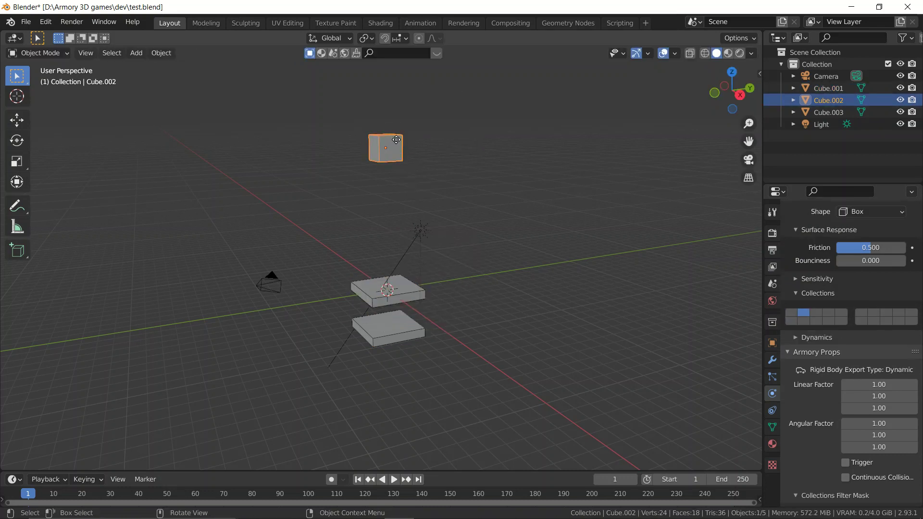
{"action": "key", "text": "g"}
{"action": "right_click", "coordinate": [406, 271]}
Assign the lower slab to the third collision collection and compare the collections and filter masks of the cube and both slabs.
{"action": "scroll", "coordinate": [814, 288], "scroll_direction": "down", "scroll_amount": 2}
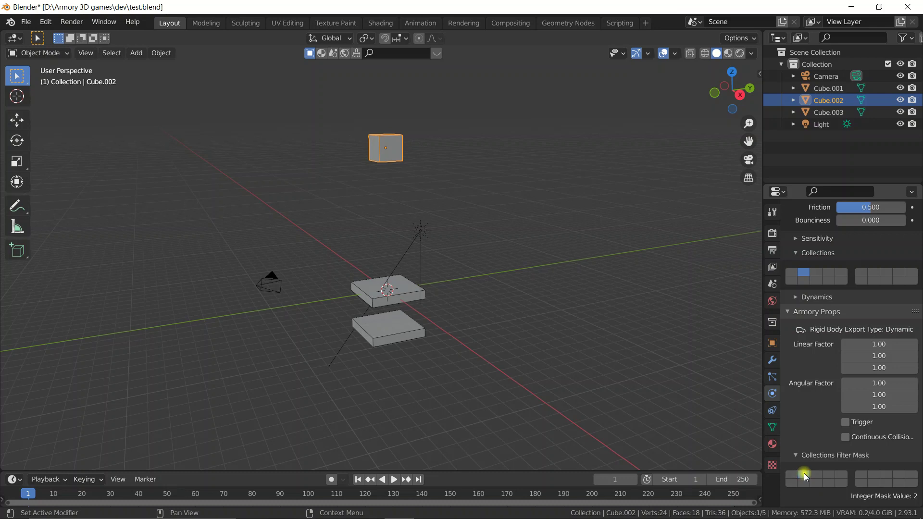
{"action": "left_click", "coordinate": [398, 333]}
{"action": "left_click", "coordinate": [815, 286]}
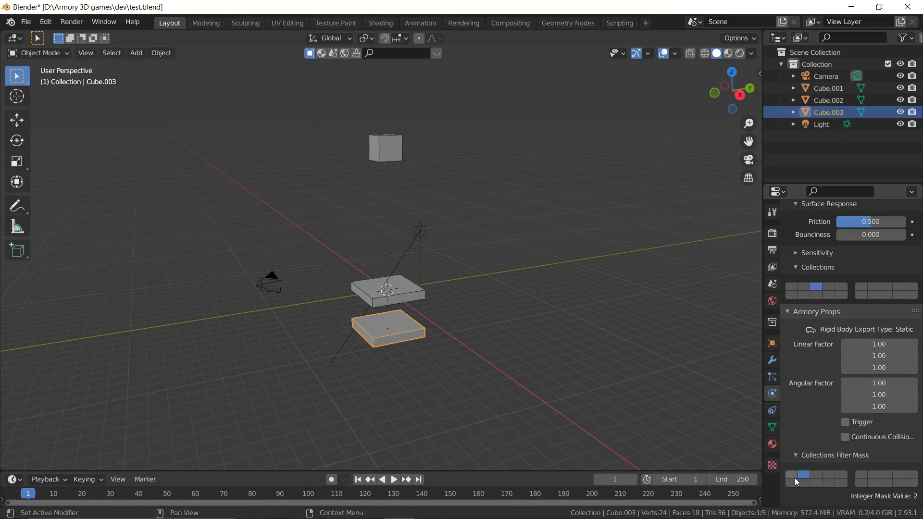
{"action": "left_click", "coordinate": [399, 291]}
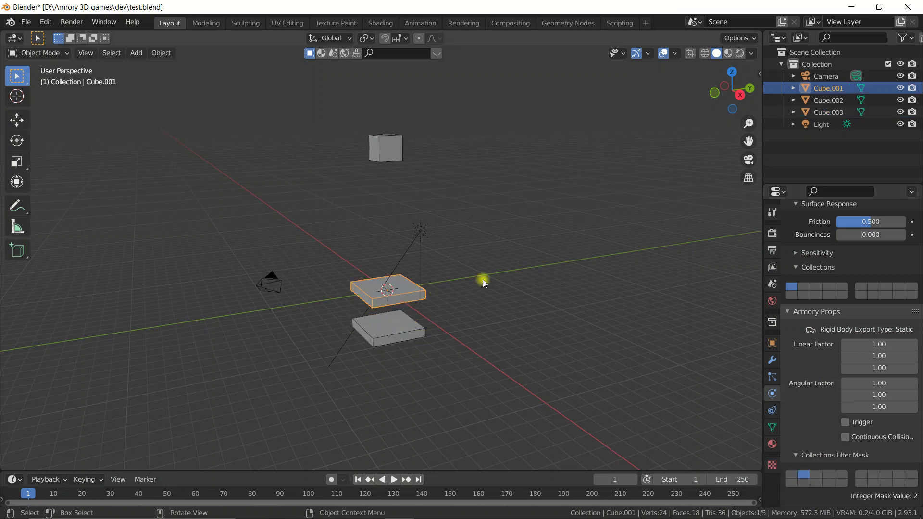
{"action": "left_click", "coordinate": [372, 149]}
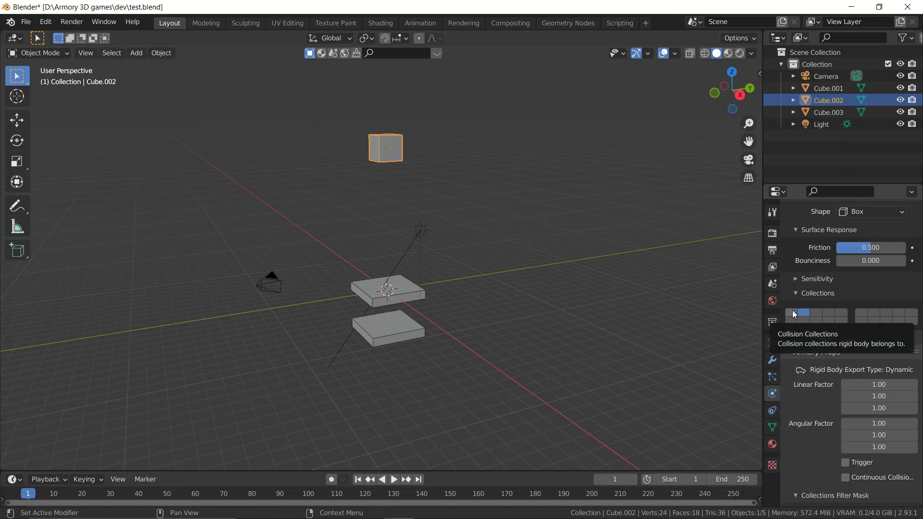
{"action": "left_click", "coordinate": [398, 317]}
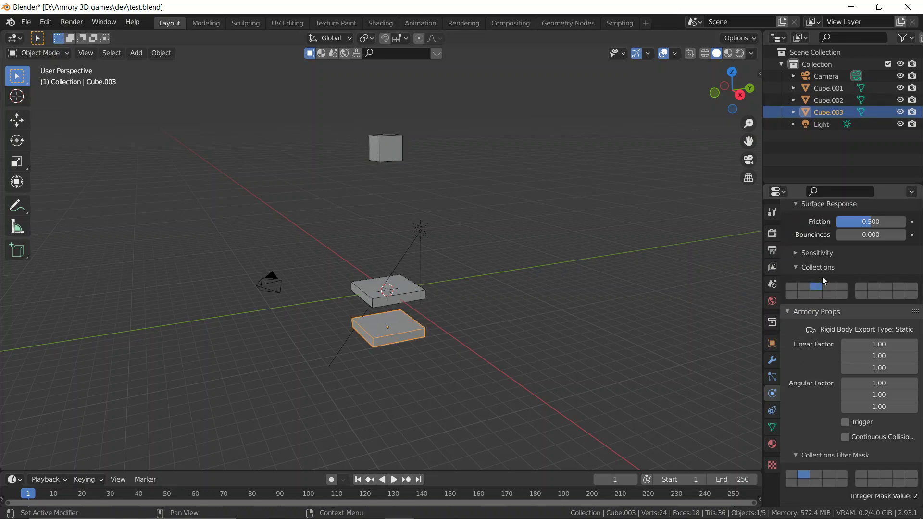
Assign the cube to the first collision collection and set its collections filter mask to only the second collection.
{"action": "left_click", "coordinate": [402, 143]}
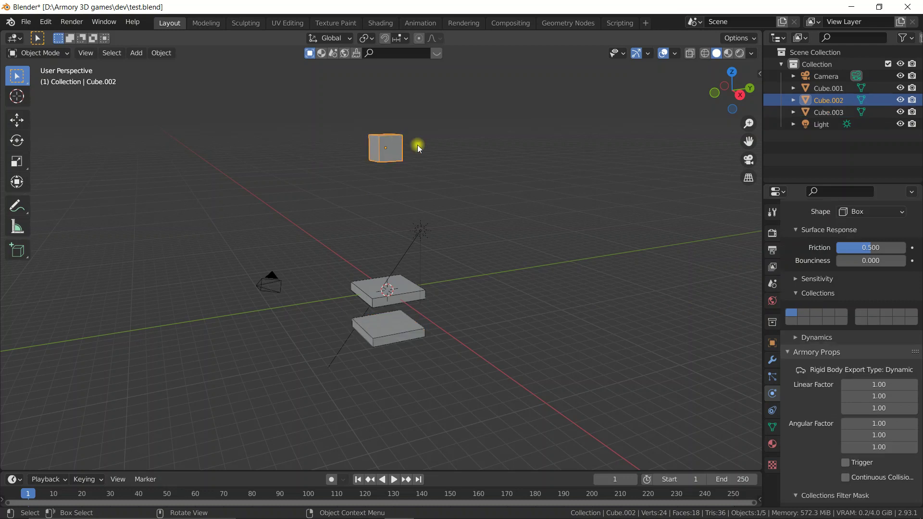
{"action": "scroll", "coordinate": [846, 384], "scroll_direction": "down", "scroll_amount": 2}
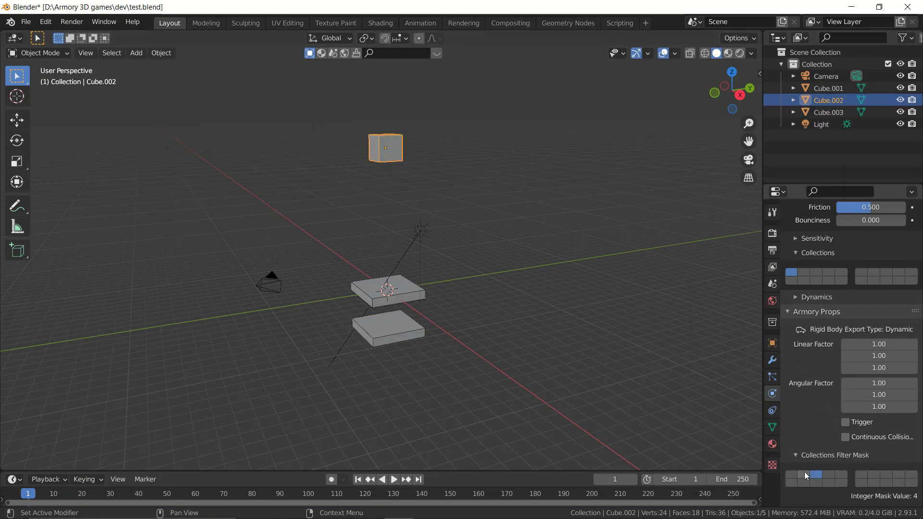
{"action": "left_click", "coordinate": [805, 474]}
{"action": "left_click", "coordinate": [816, 475]}
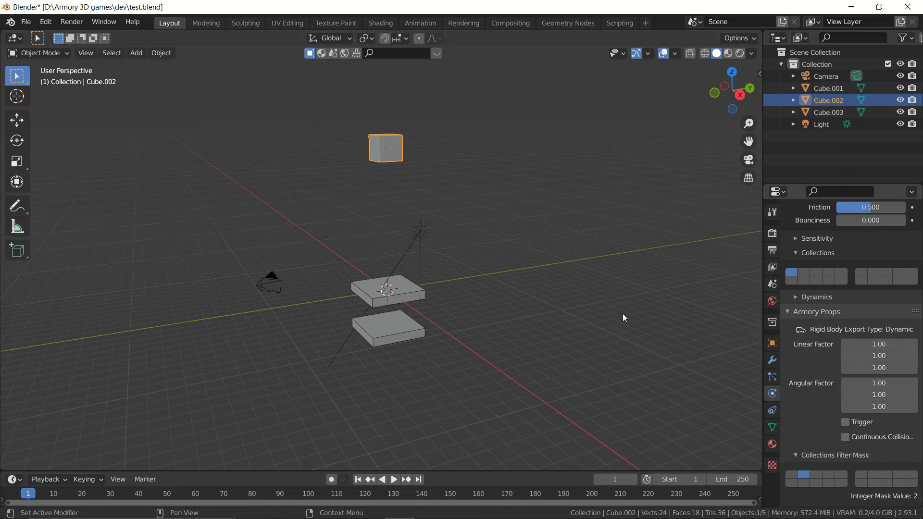
Check the upper slab's settings, and assign the lower slab to the second collision collection with only the first collection in its filter mask.
{"action": "left_click", "coordinate": [415, 294]}
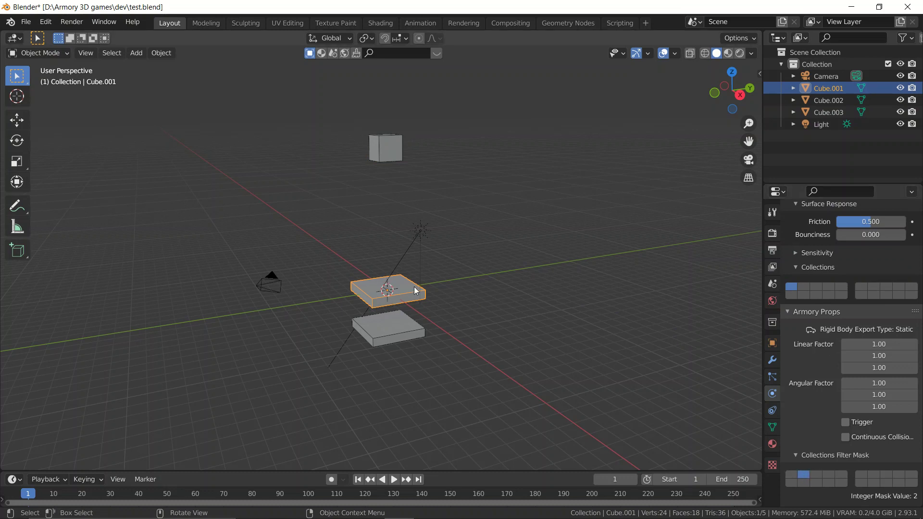
{"action": "left_click", "coordinate": [398, 329]}
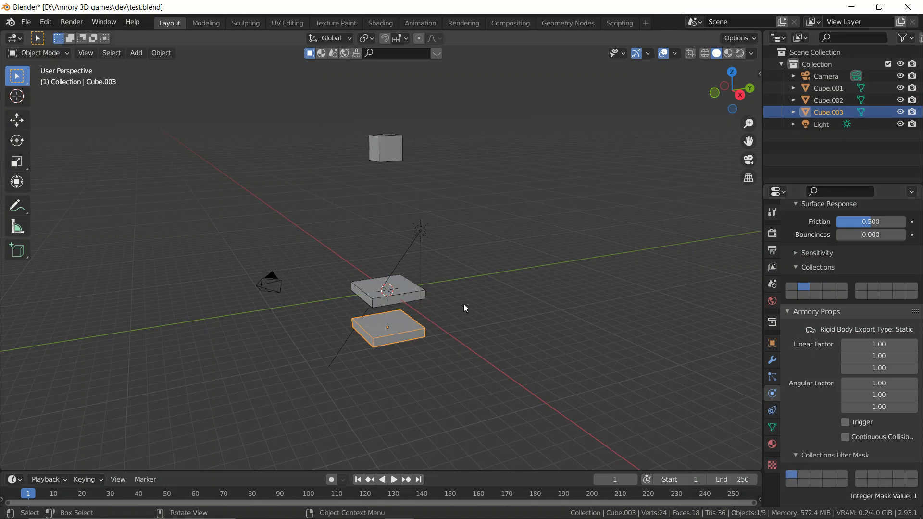
Run the scene in the Armory Player to see which slab the falling cube lands on, and close the player window.
{"action": "left_click", "coordinate": [772, 234]}
{"action": "left_click", "coordinate": [865, 335]}
{"action": "left_click", "coordinate": [804, 333]}
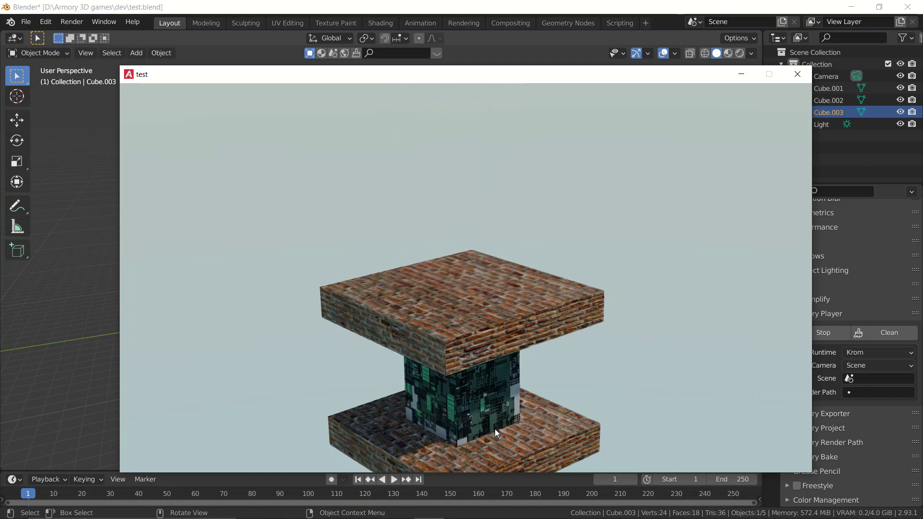
{"action": "left_click", "coordinate": [796, 74]}
{"action": "middle_click_drag", "start_coordinate": [428, 224], "coordinate": [460, 260]}
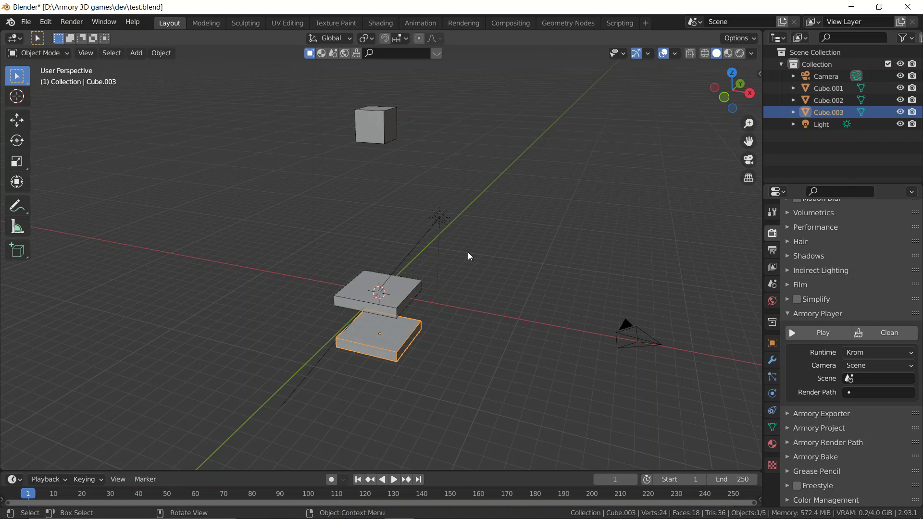
{"action": "middle_click_drag", "start_coordinate": [469, 268], "coordinate": [380, 265]}
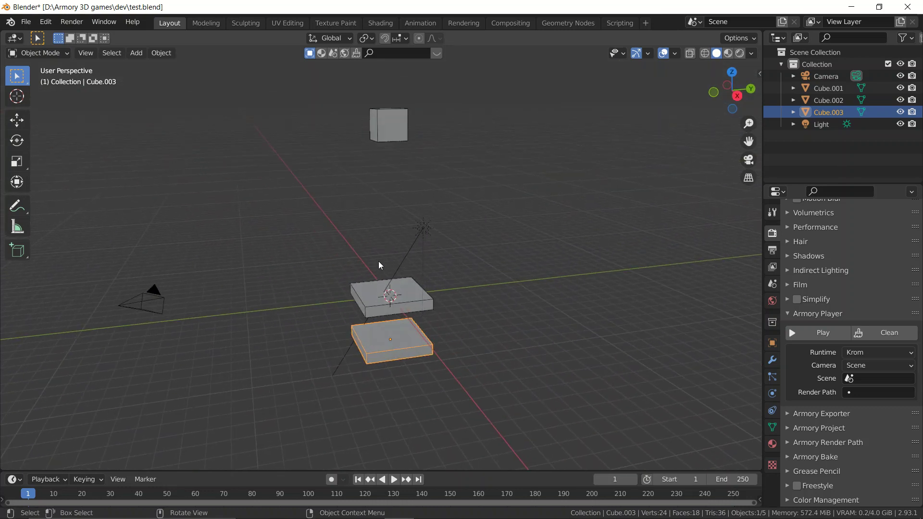
{"action": "mouse_move", "coordinate": [379, 262]}
{"action": "middle_mouse_down"}
{"action": "mouse_move", "coordinate": [362, 261]}
{"action": "mouse_move", "coordinate": [380, 263]}
{"action": "middle_mouse_up"}
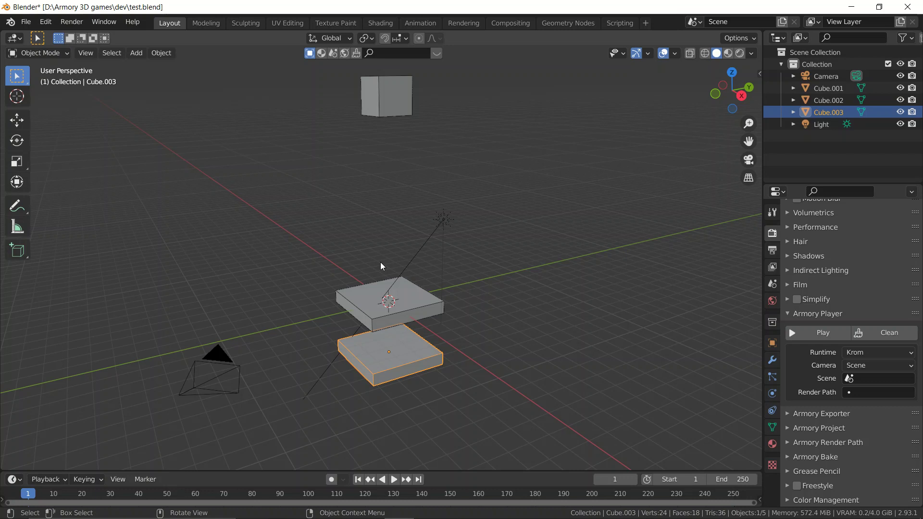
{"action": "middle_click_drag", "start_coordinate": [478, 206], "coordinate": [453, 212]}
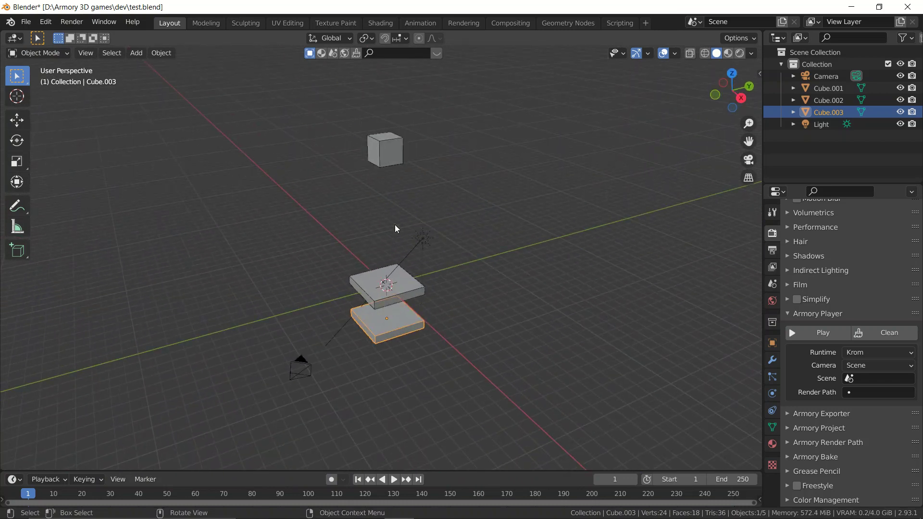